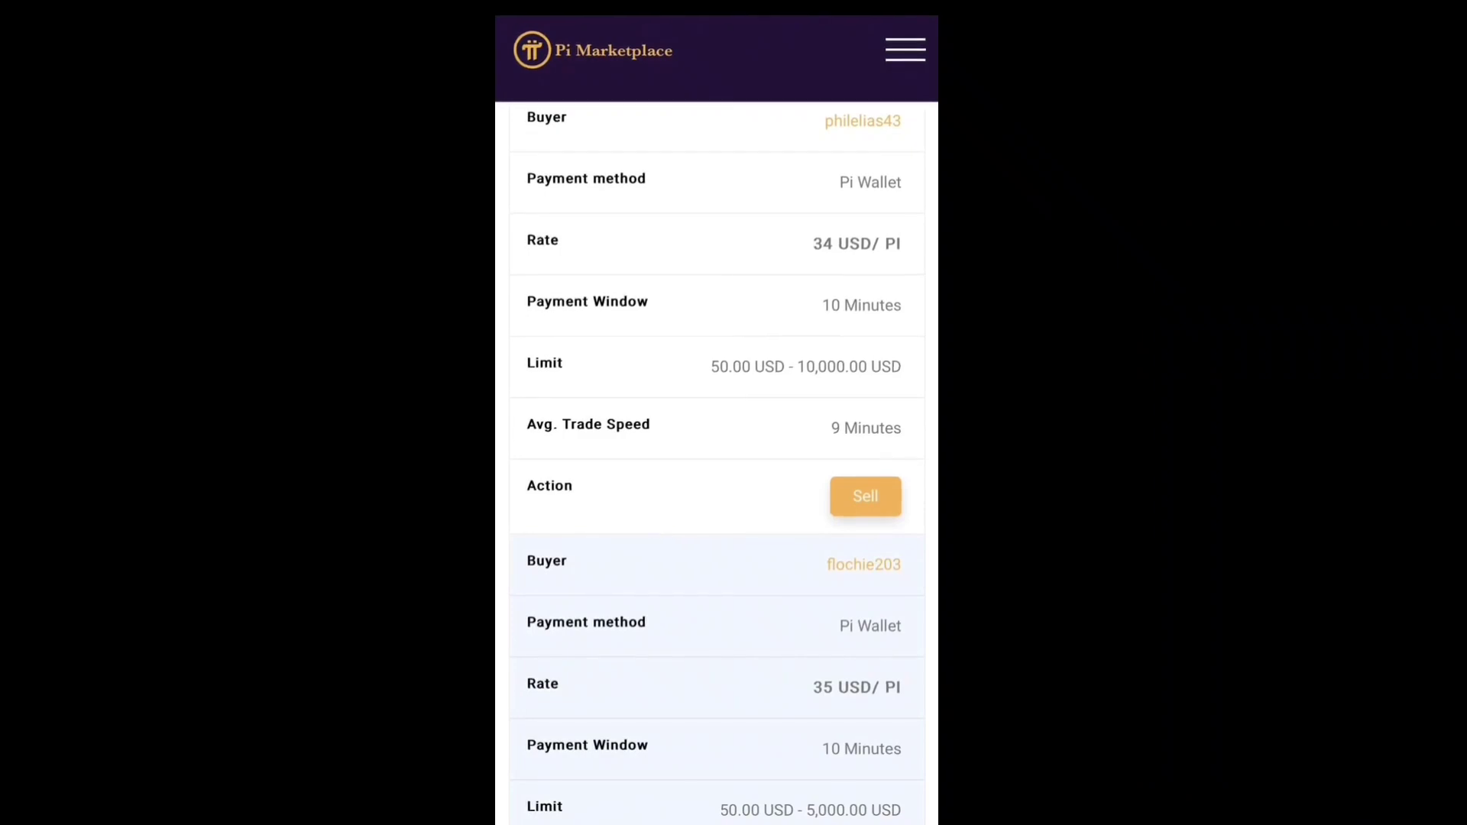
scroll(717, 459, up, 10)
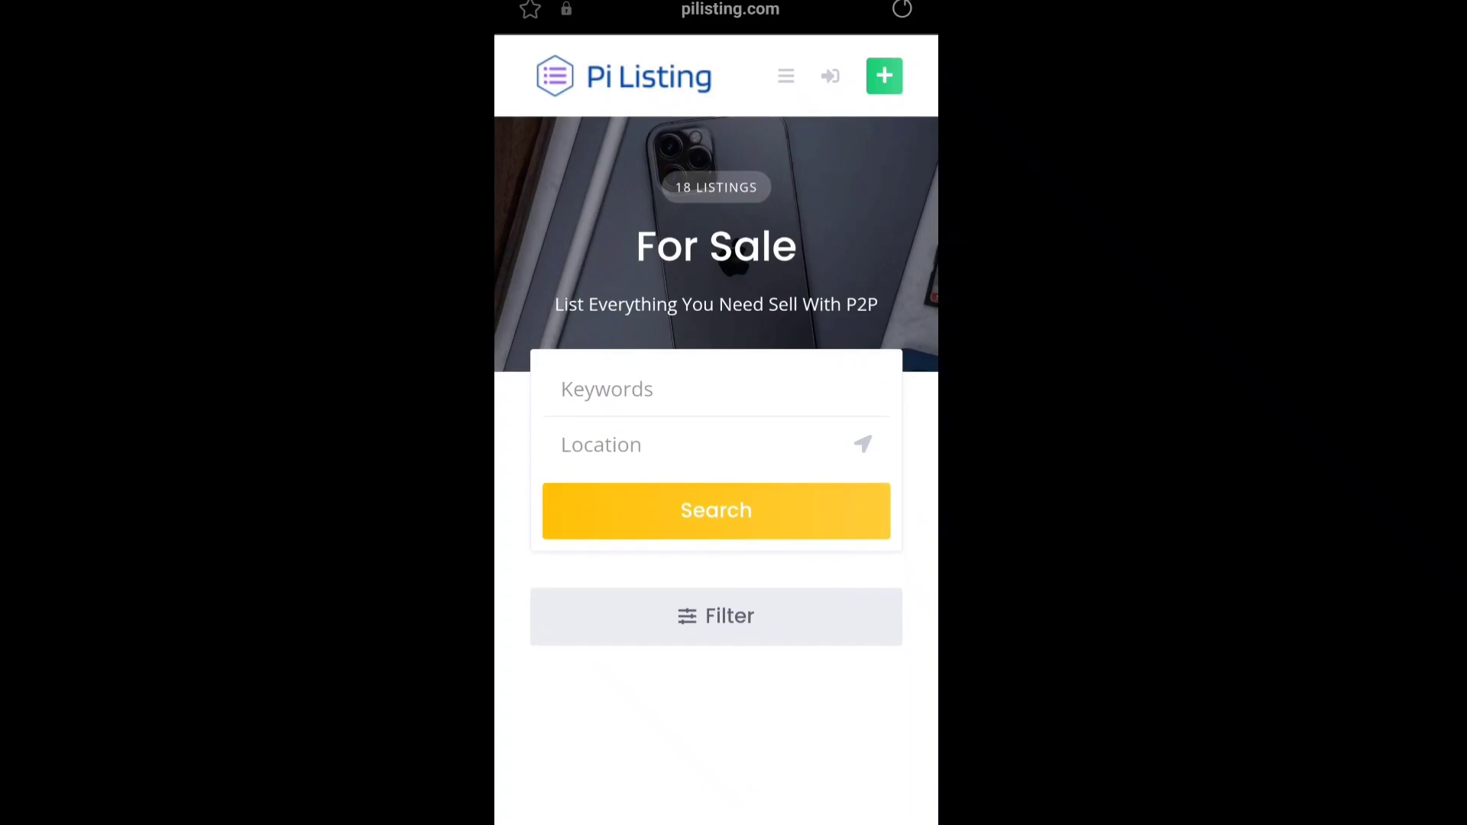
Go from the For Sale page to the Pi Listing Sign In page with username and password fields
click(624, 77)
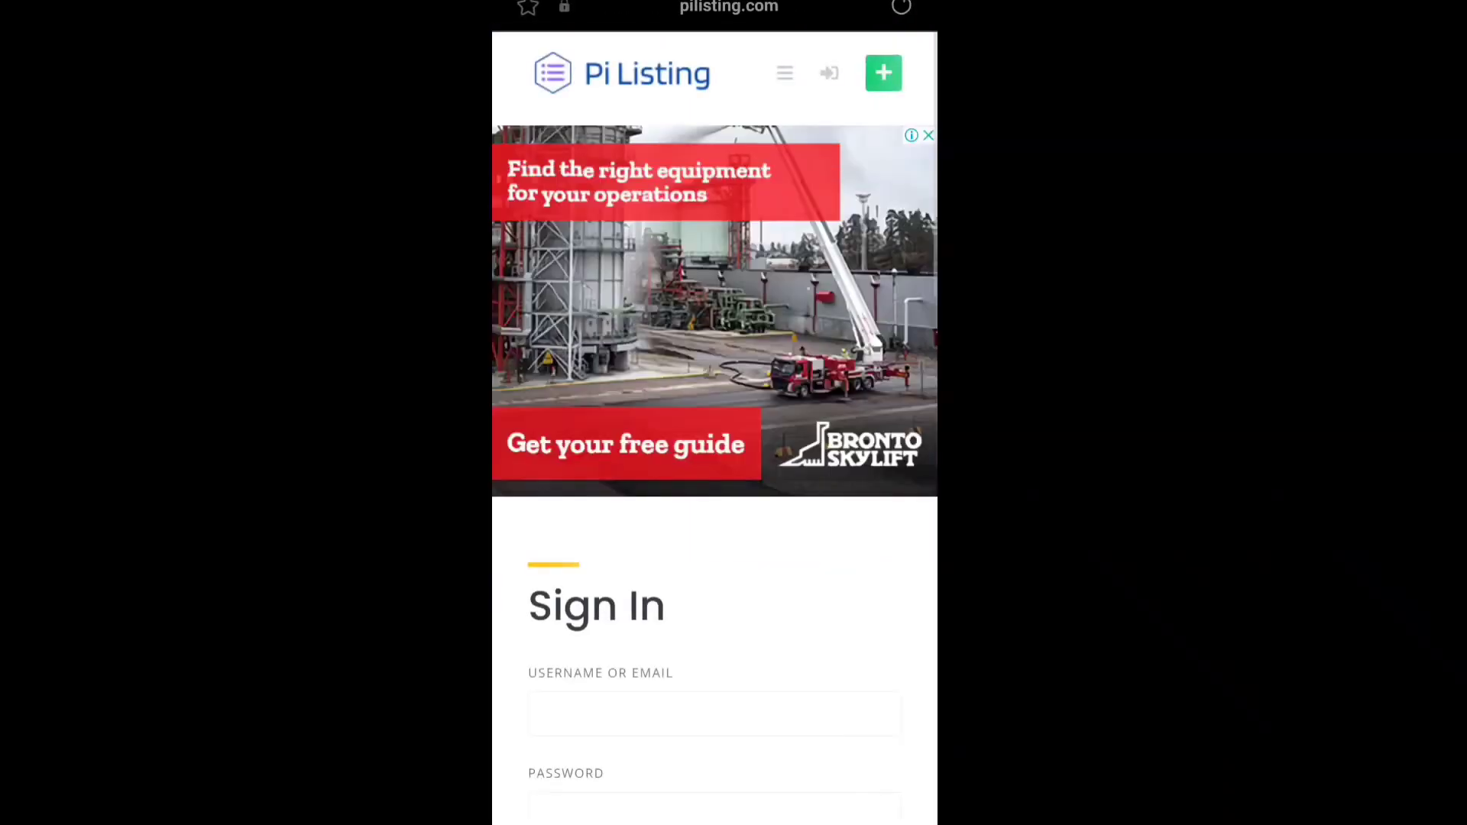
scroll(715, 413, down, 3)
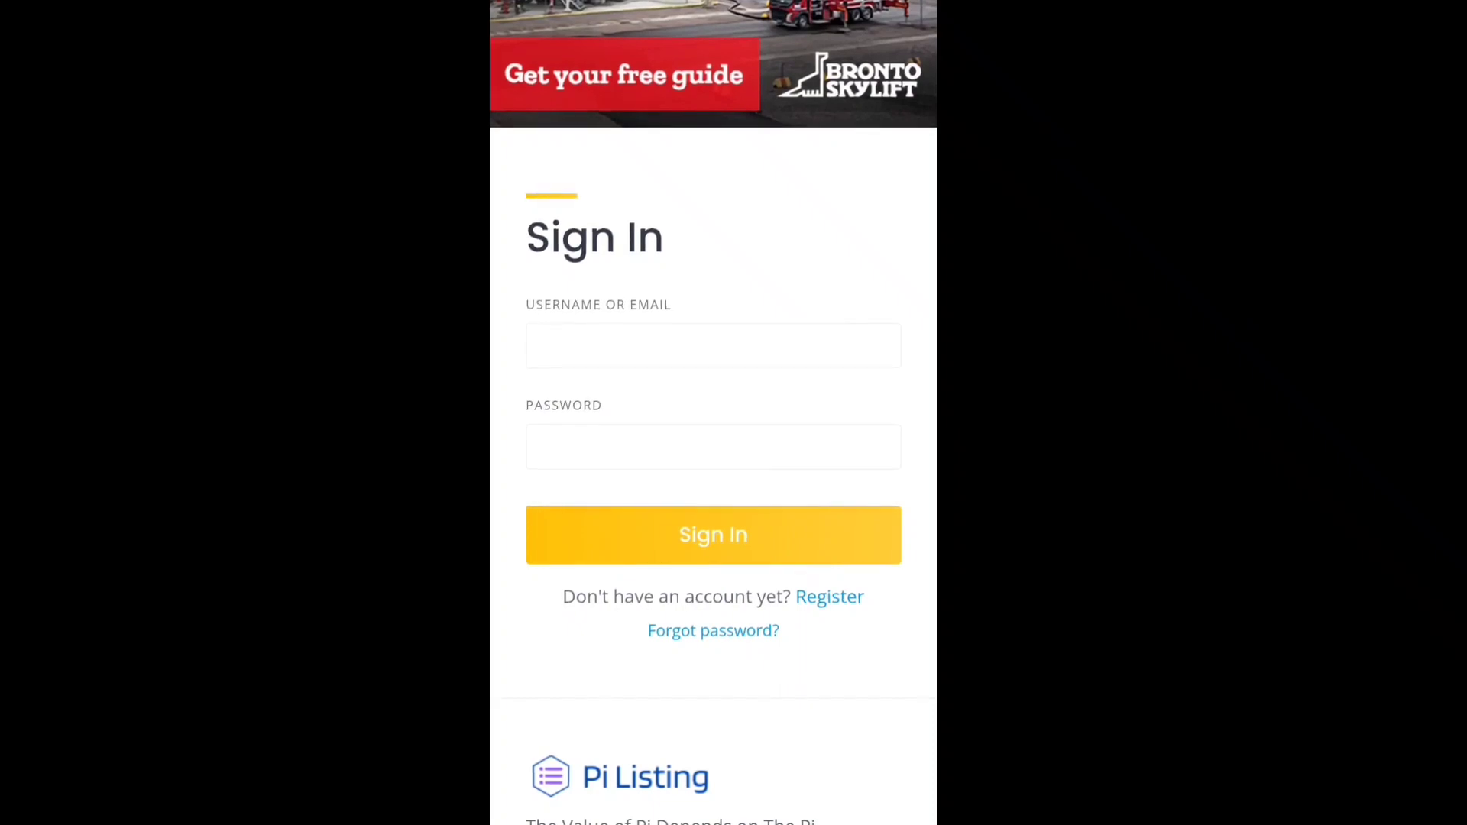
View the Register form, hide the keyboard, and close the form with X
click(829, 596)
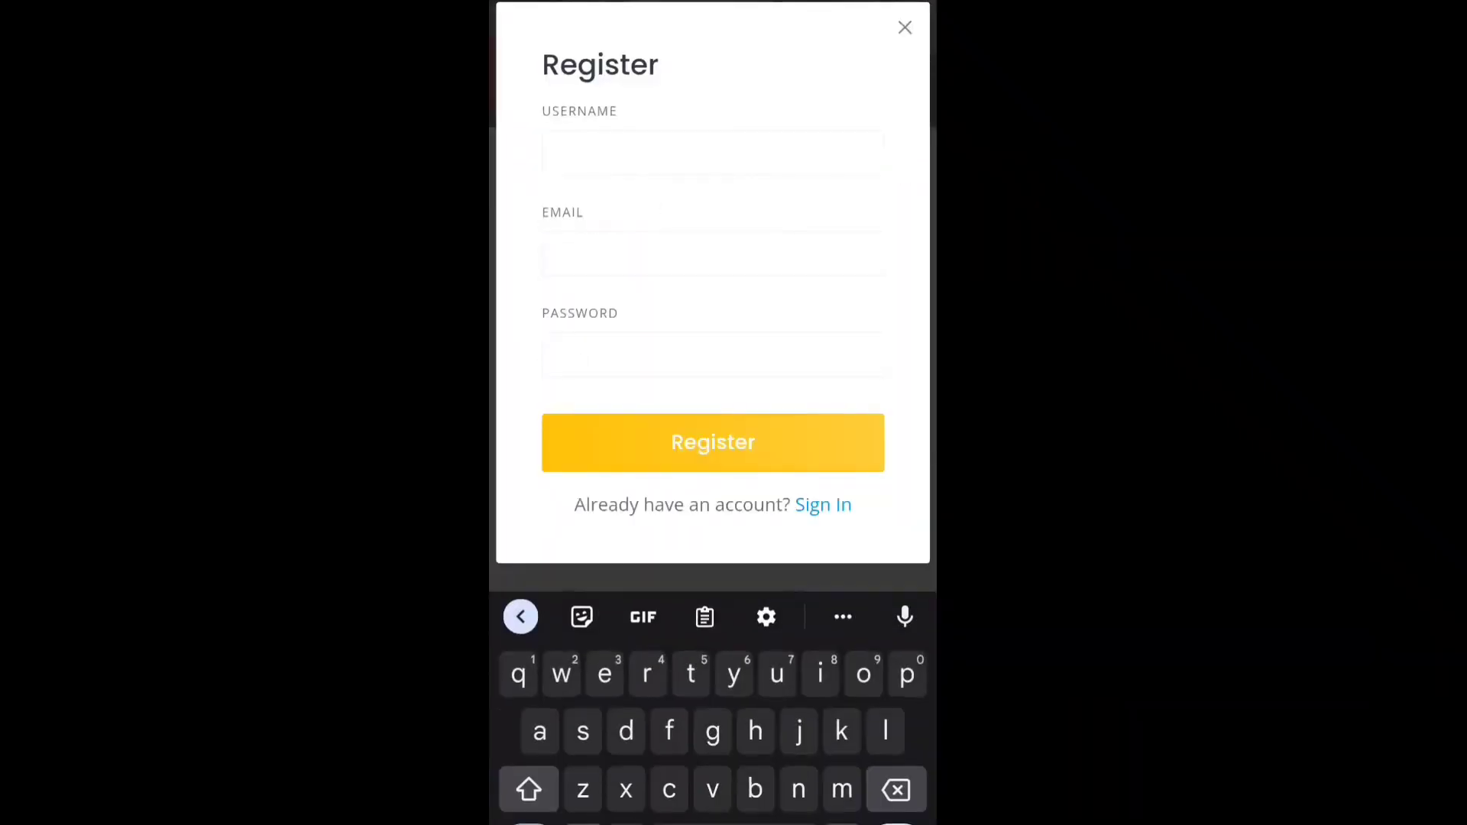
key(Escape)
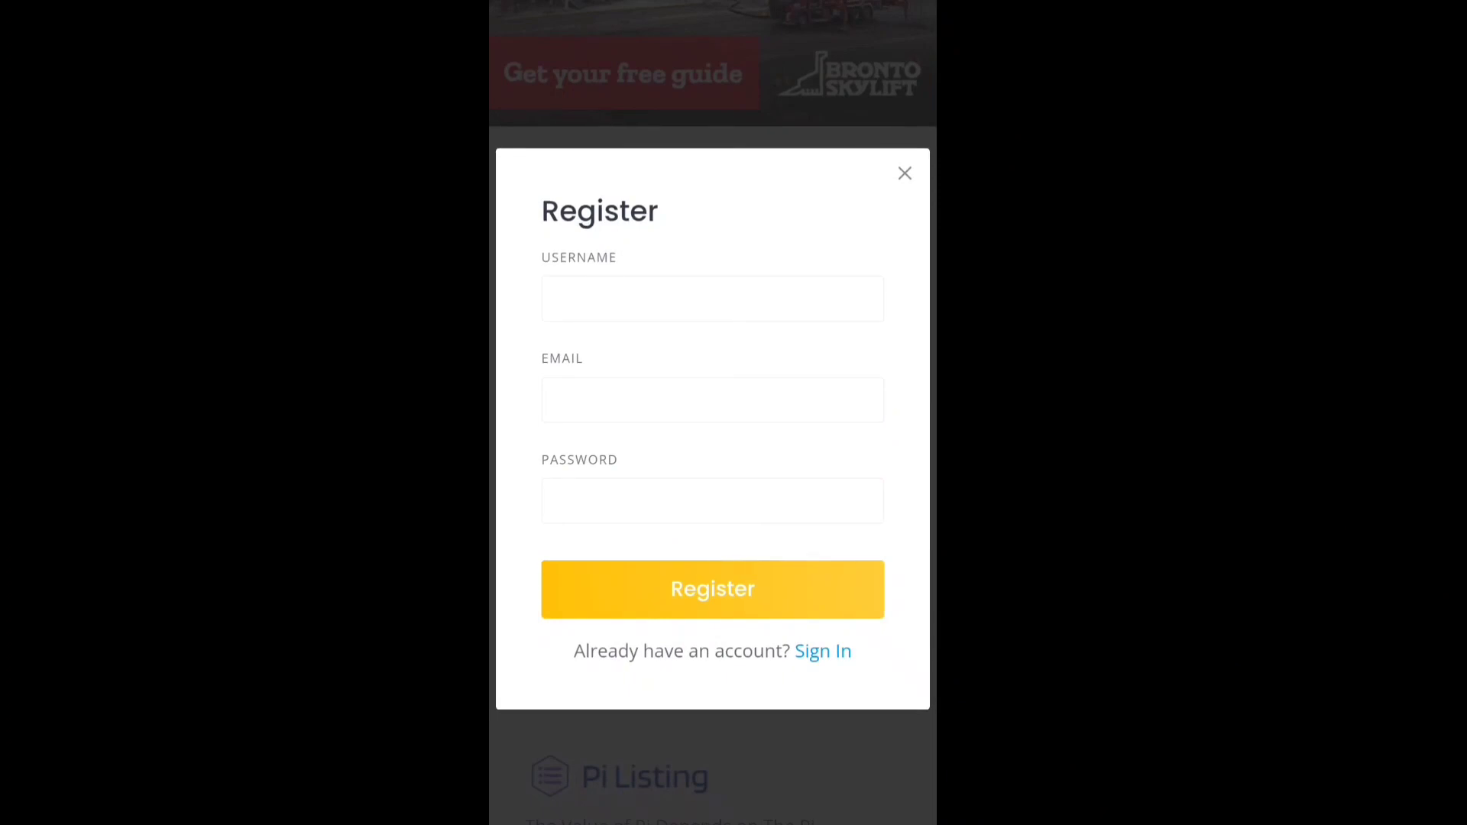
click(905, 173)
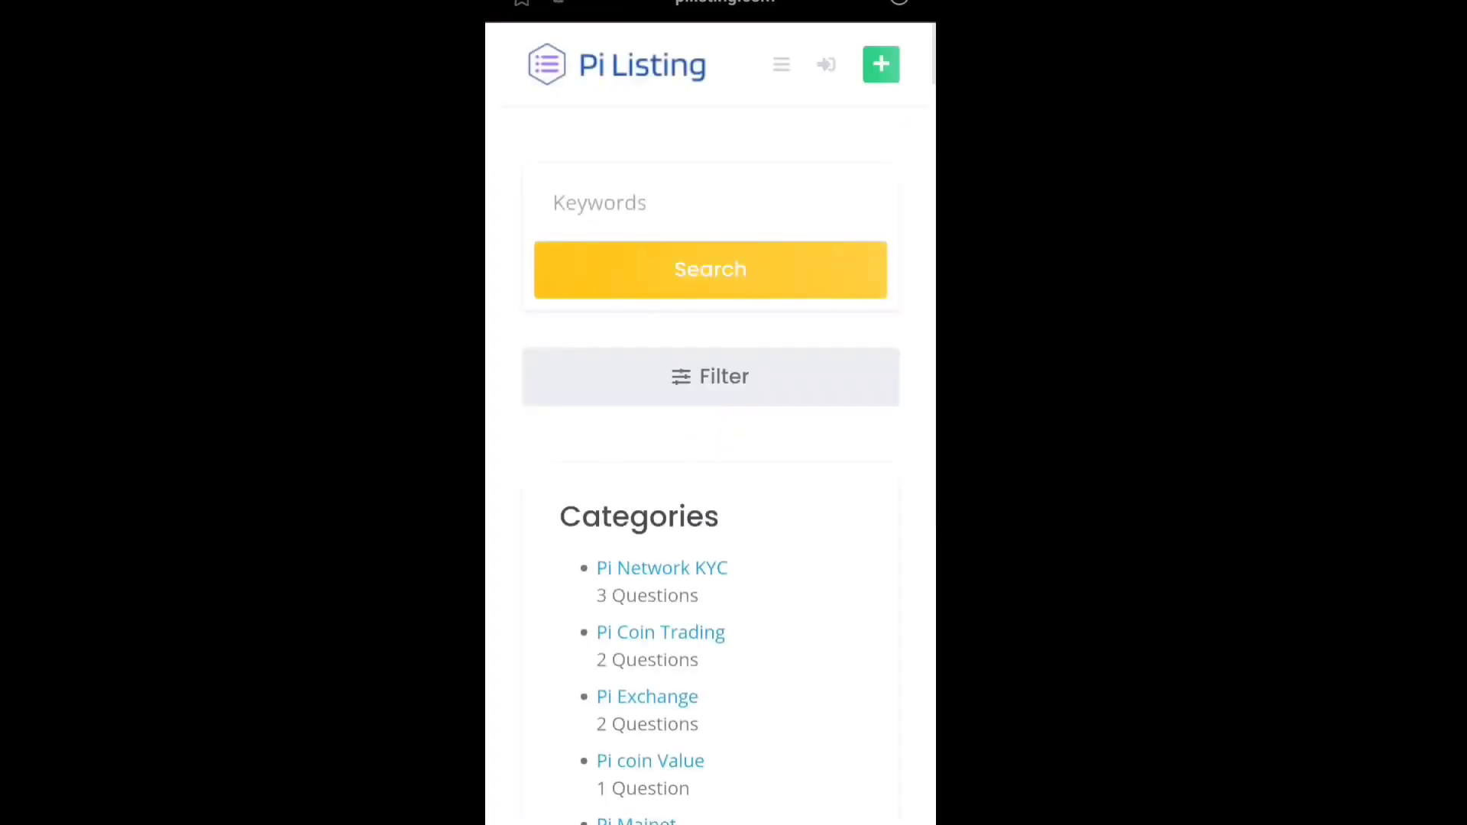
scroll(795, 543, down, 5)
scroll(785, 593, down, 4)
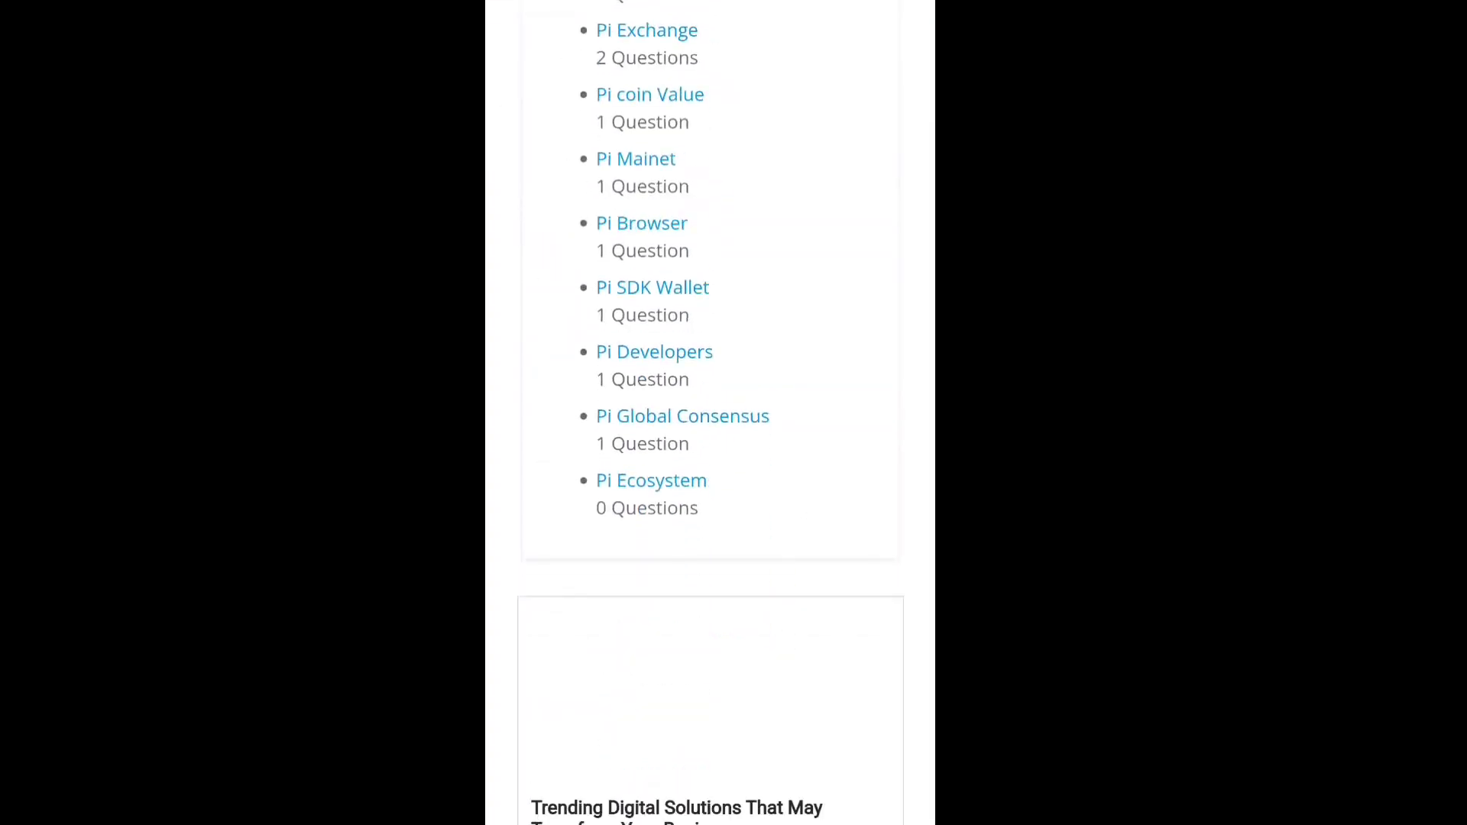
scroll(784, 593, down, 5)
scroll(710, 780, down, 4)
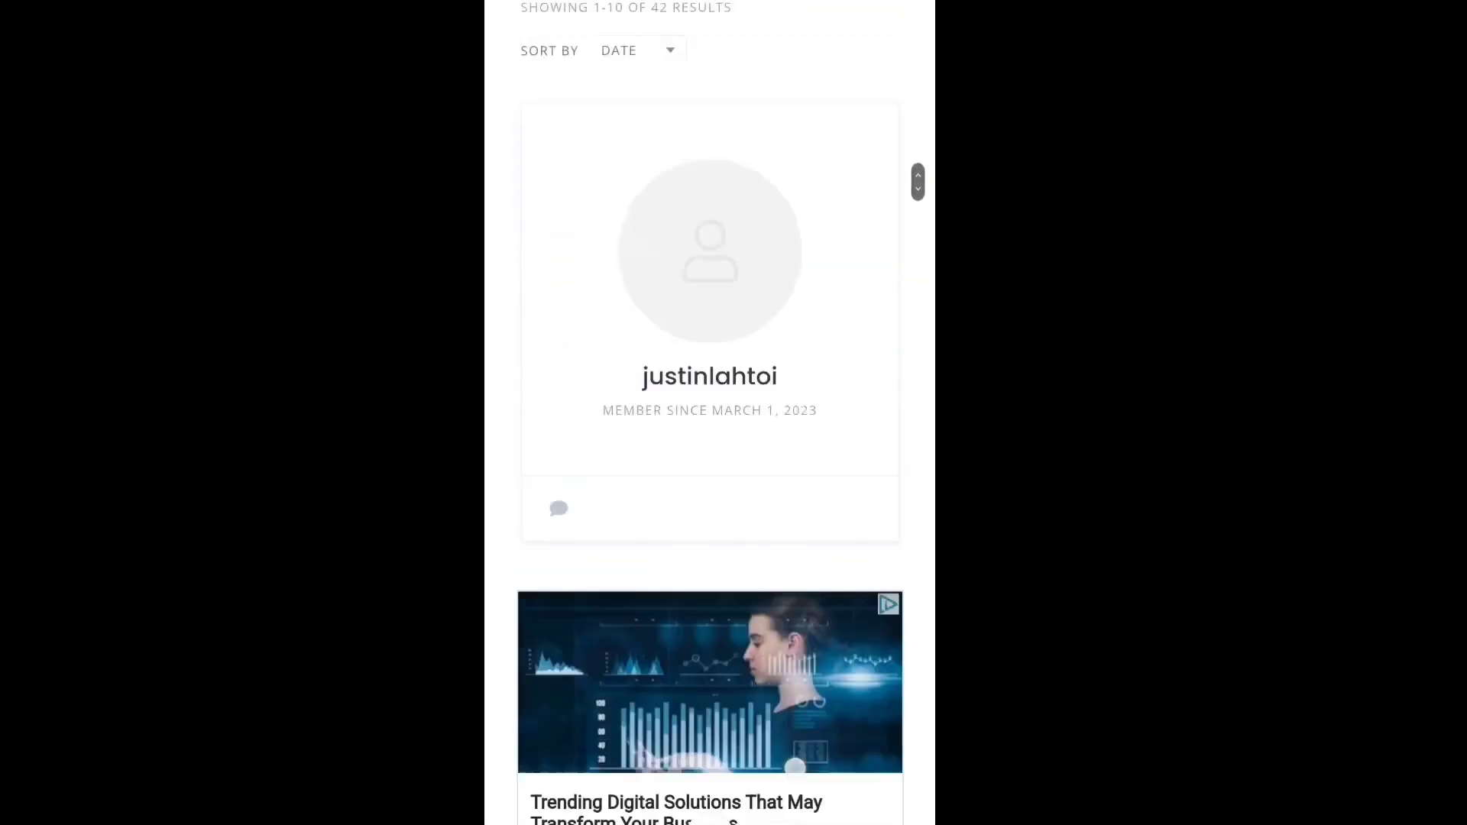
scroll(710, 458, up, 5)
scroll(710, 459, up, 3)
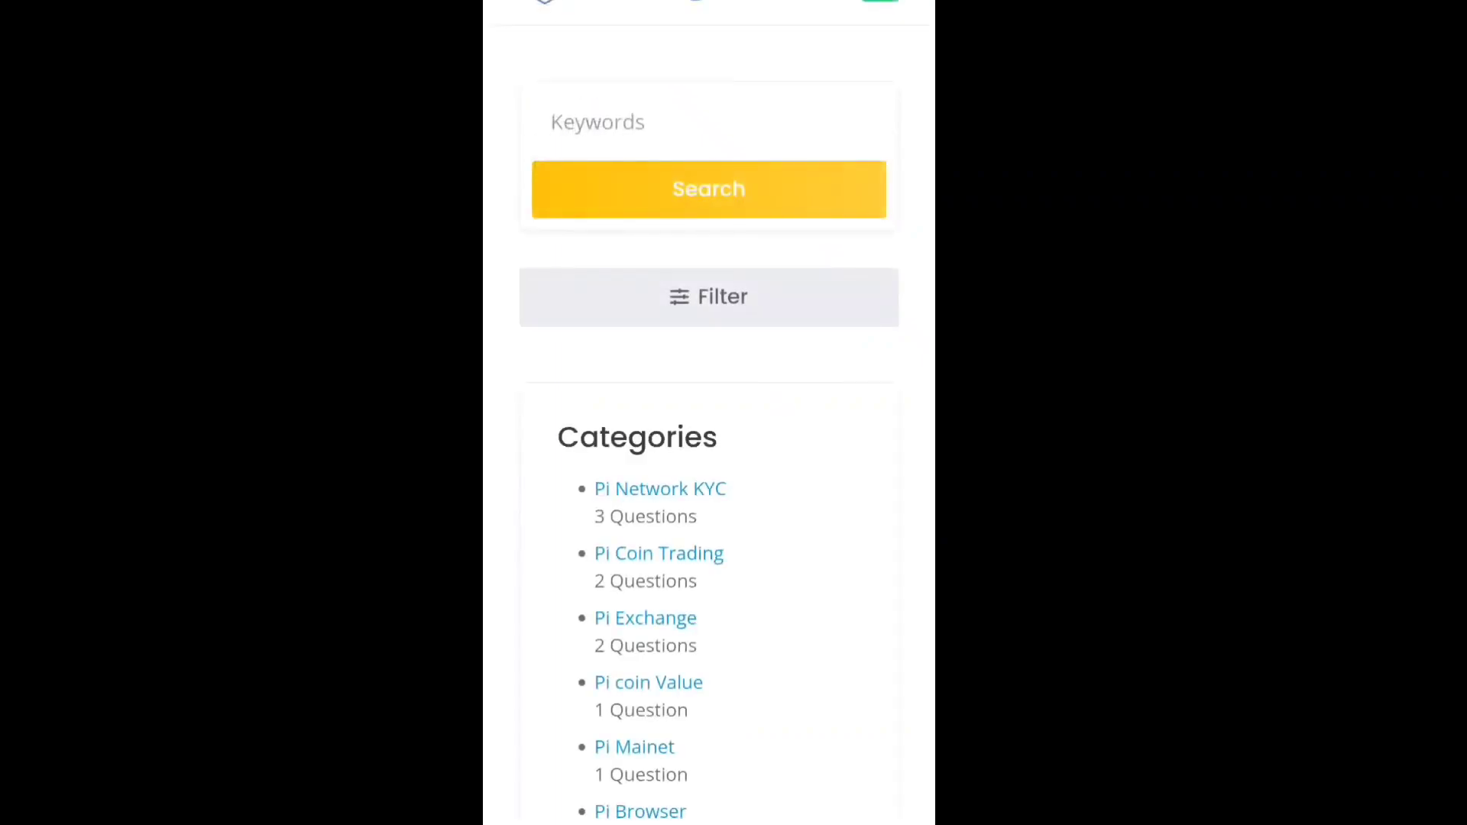
scroll(709, 459, down, 5)
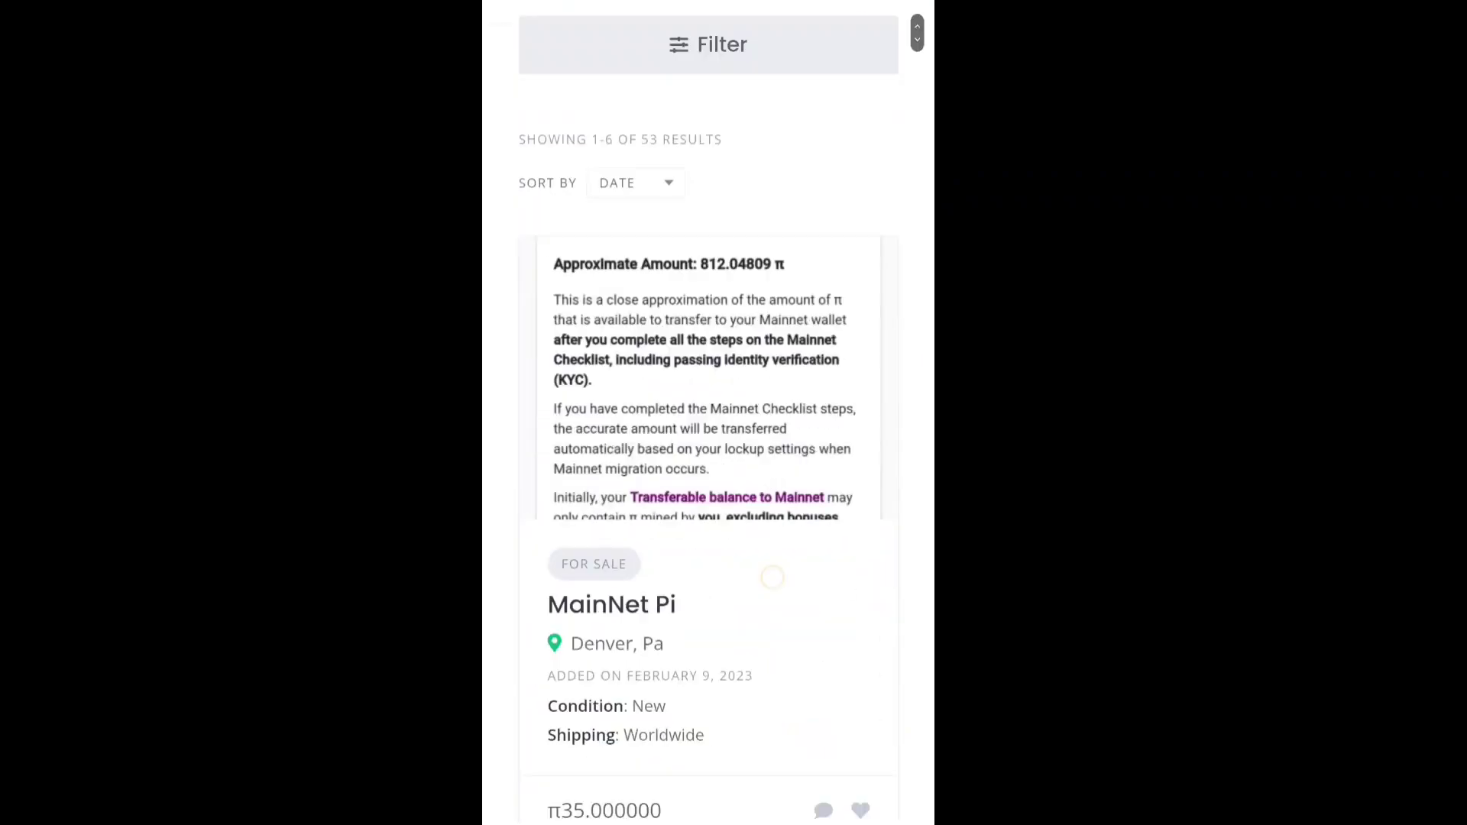
scroll(708, 458, down, 2)
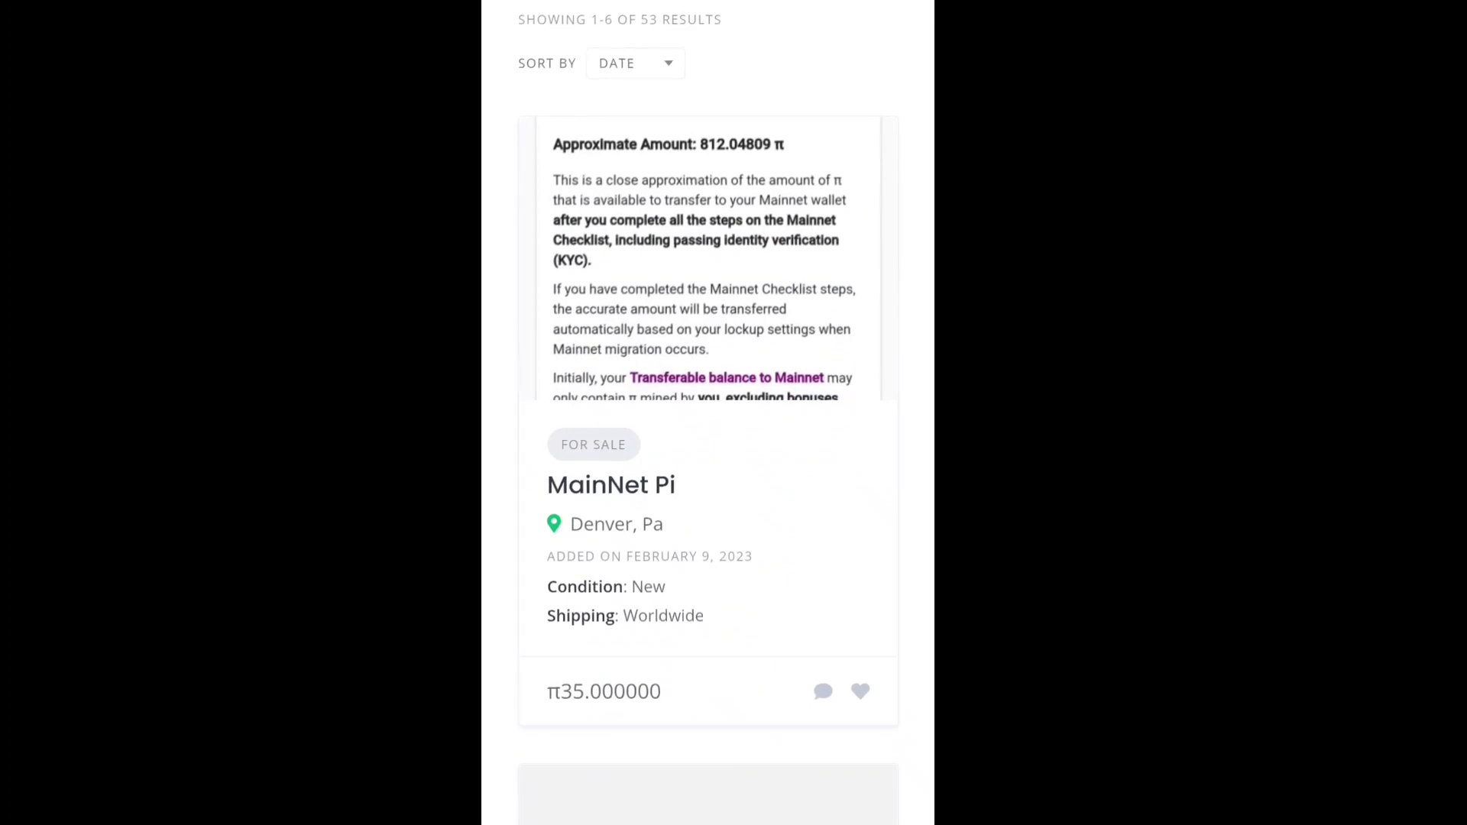
scroll(708, 458, down, 6)
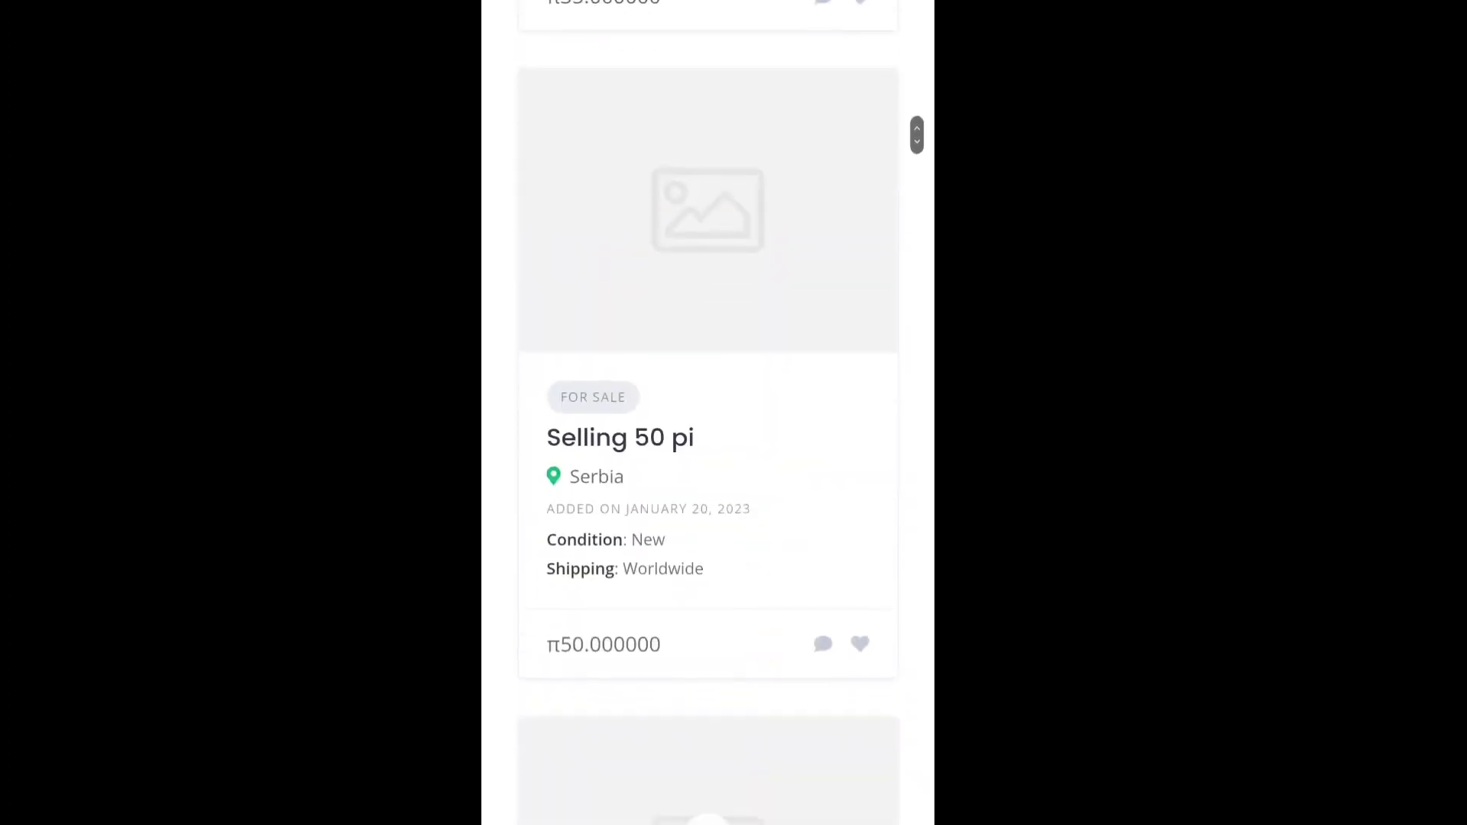
scroll(709, 458, down, 6)
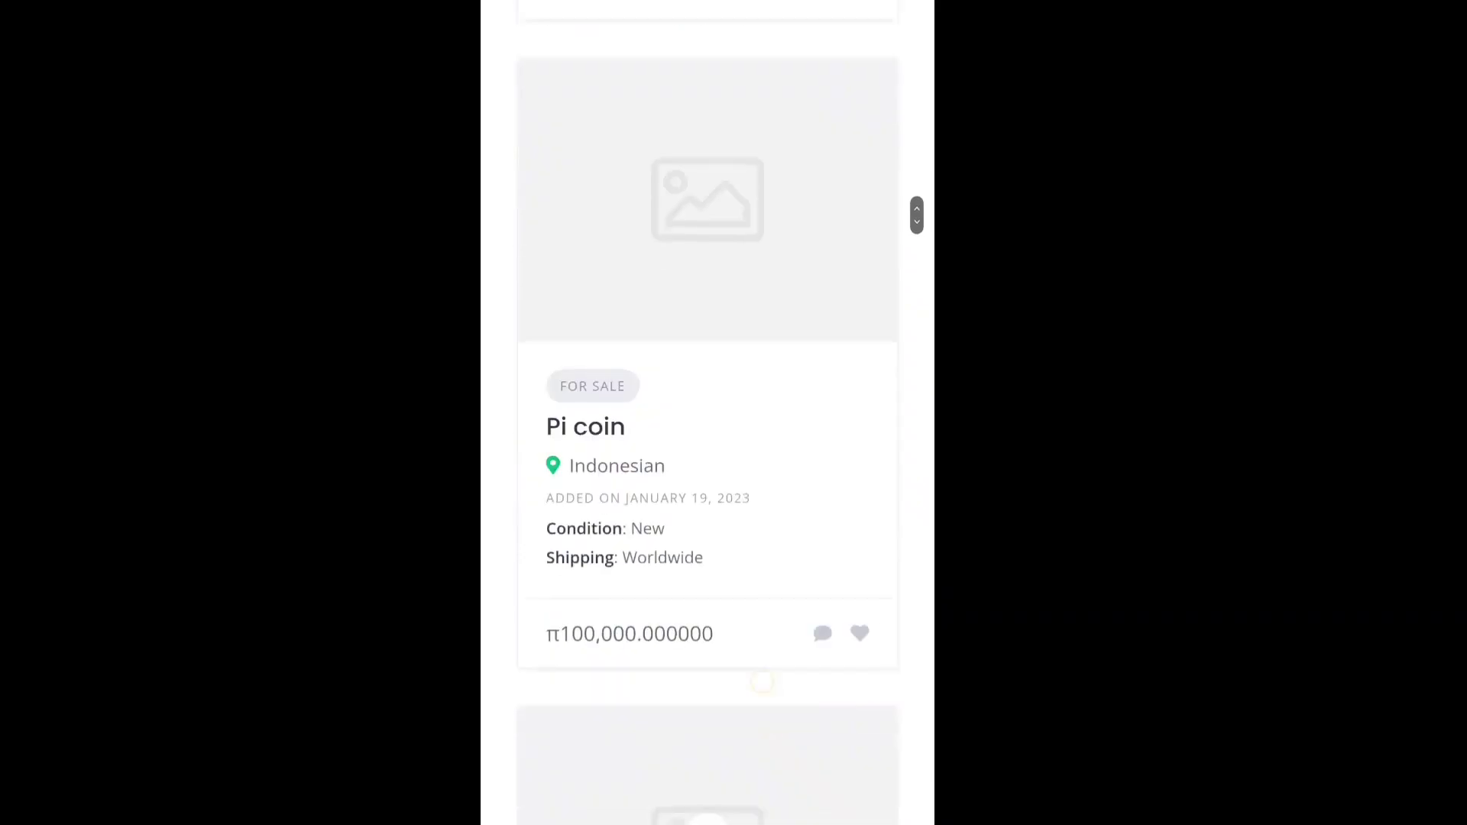
scroll(709, 460, down, 6)
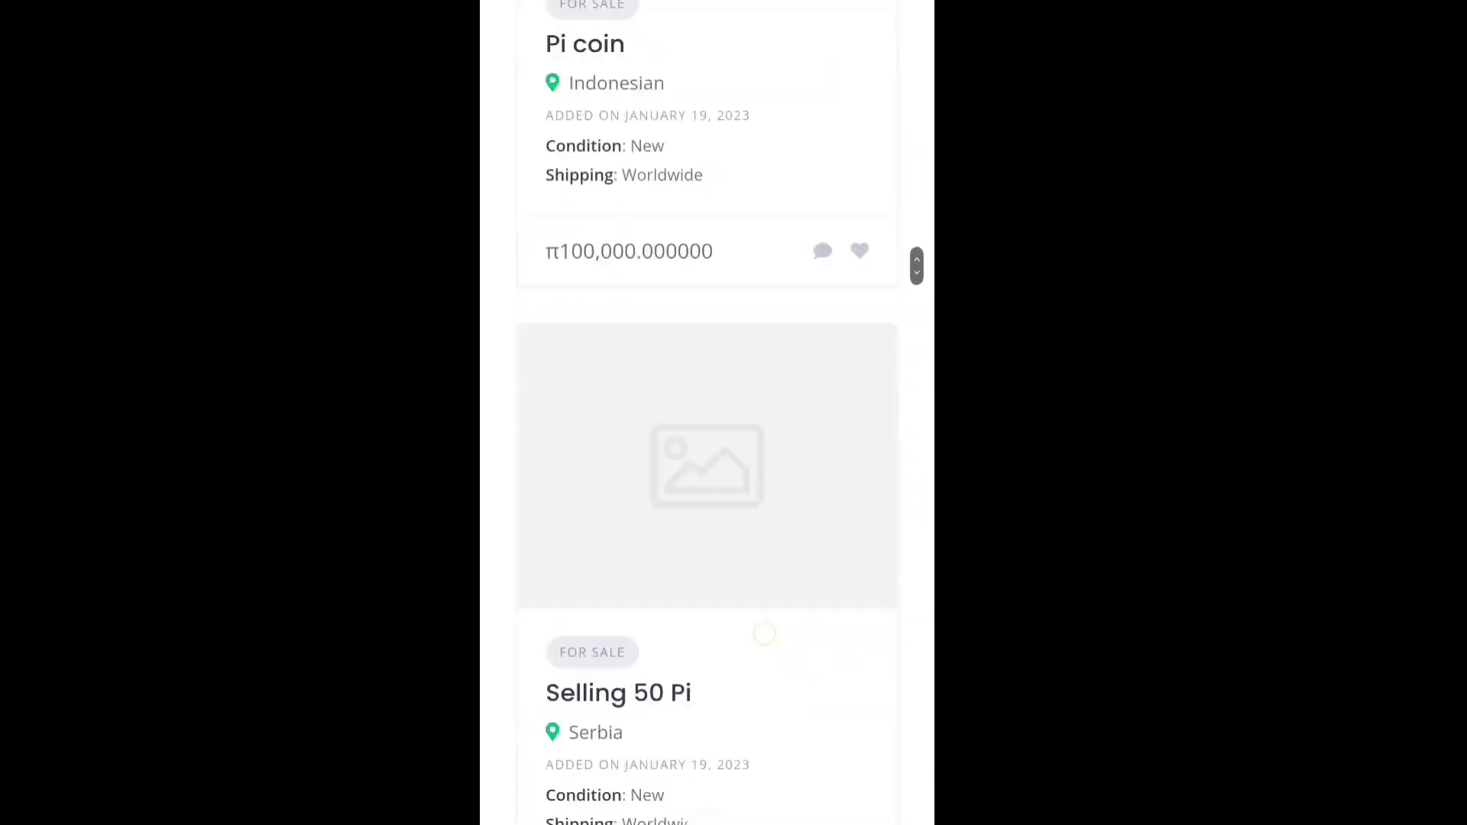
scroll(709, 459, down, 4)
scroll(708, 459, up, 1)
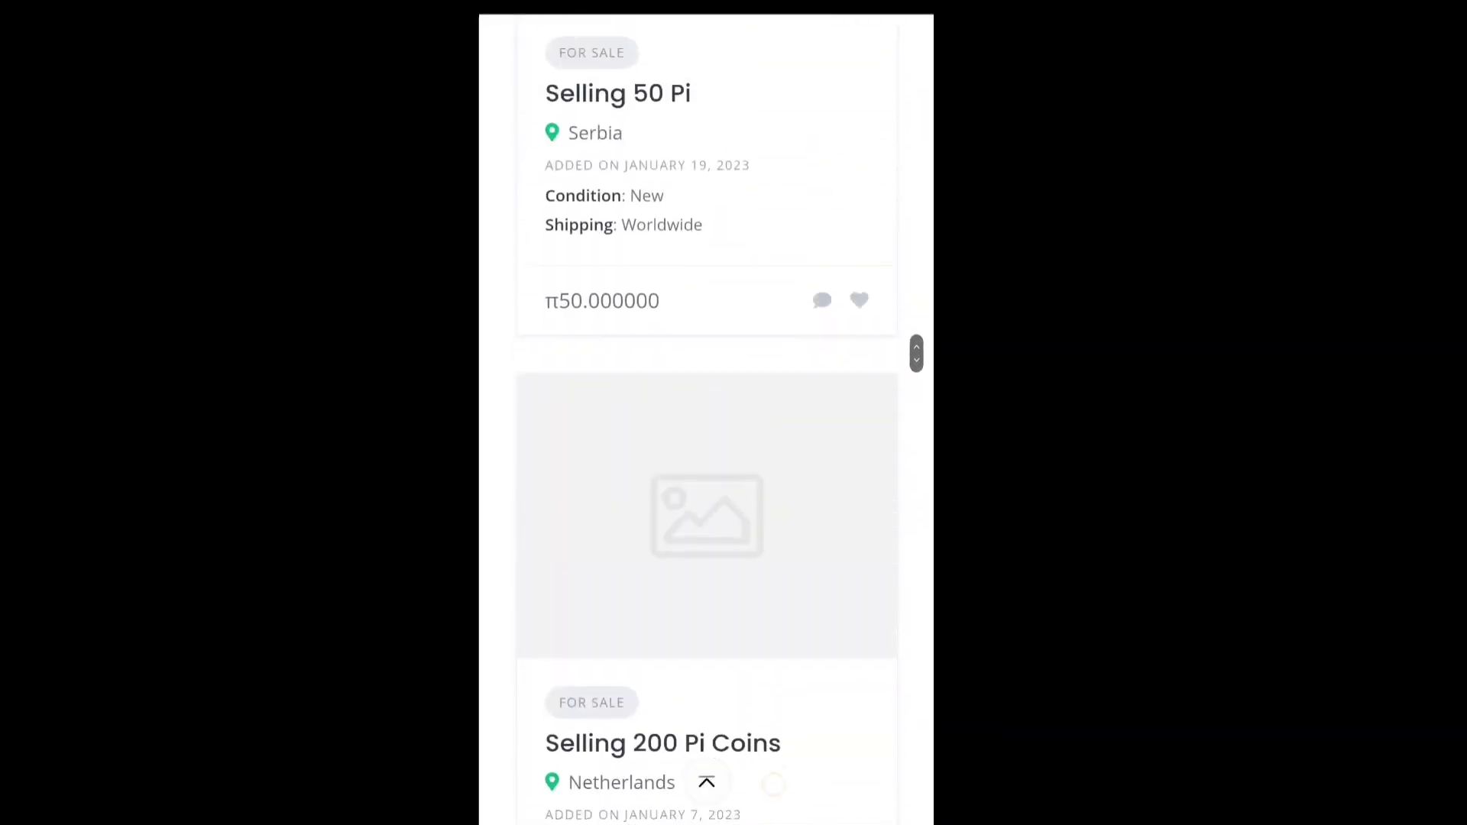
scroll(709, 458, down, 7)
scroll(709, 458, down, 1)
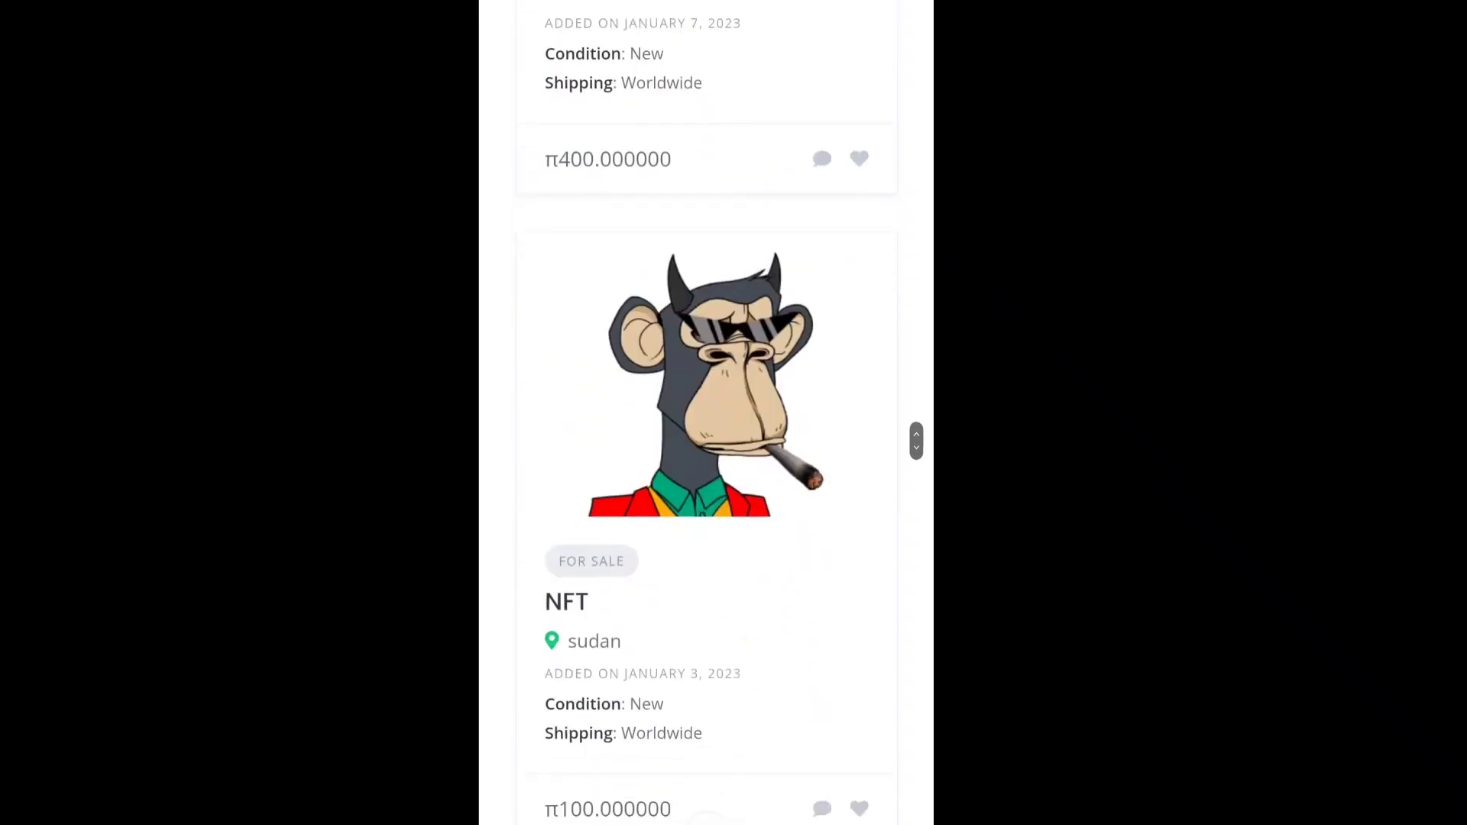
scroll(709, 459, down, 2)
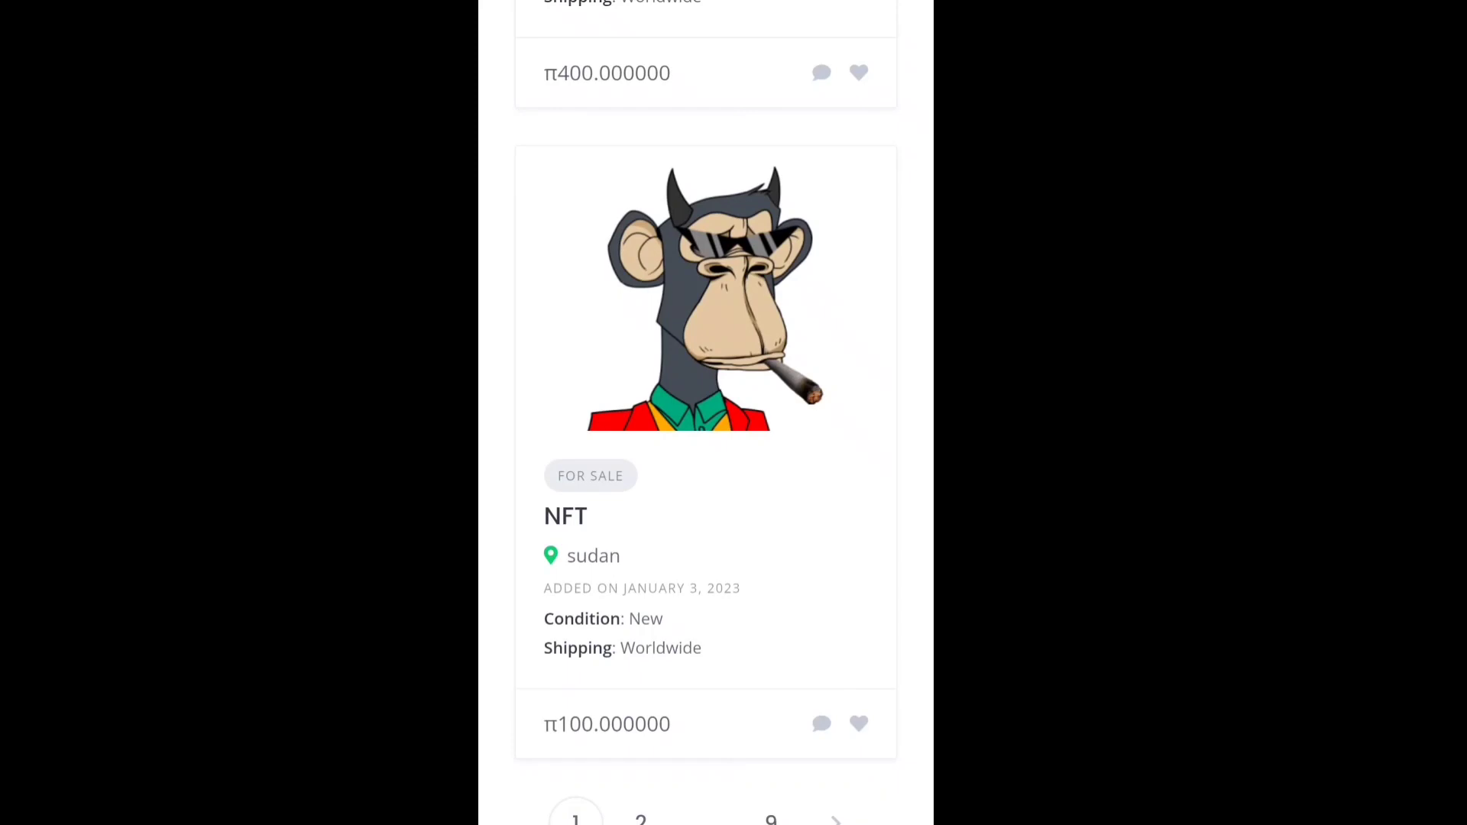
scroll(704, 413, up, 15)
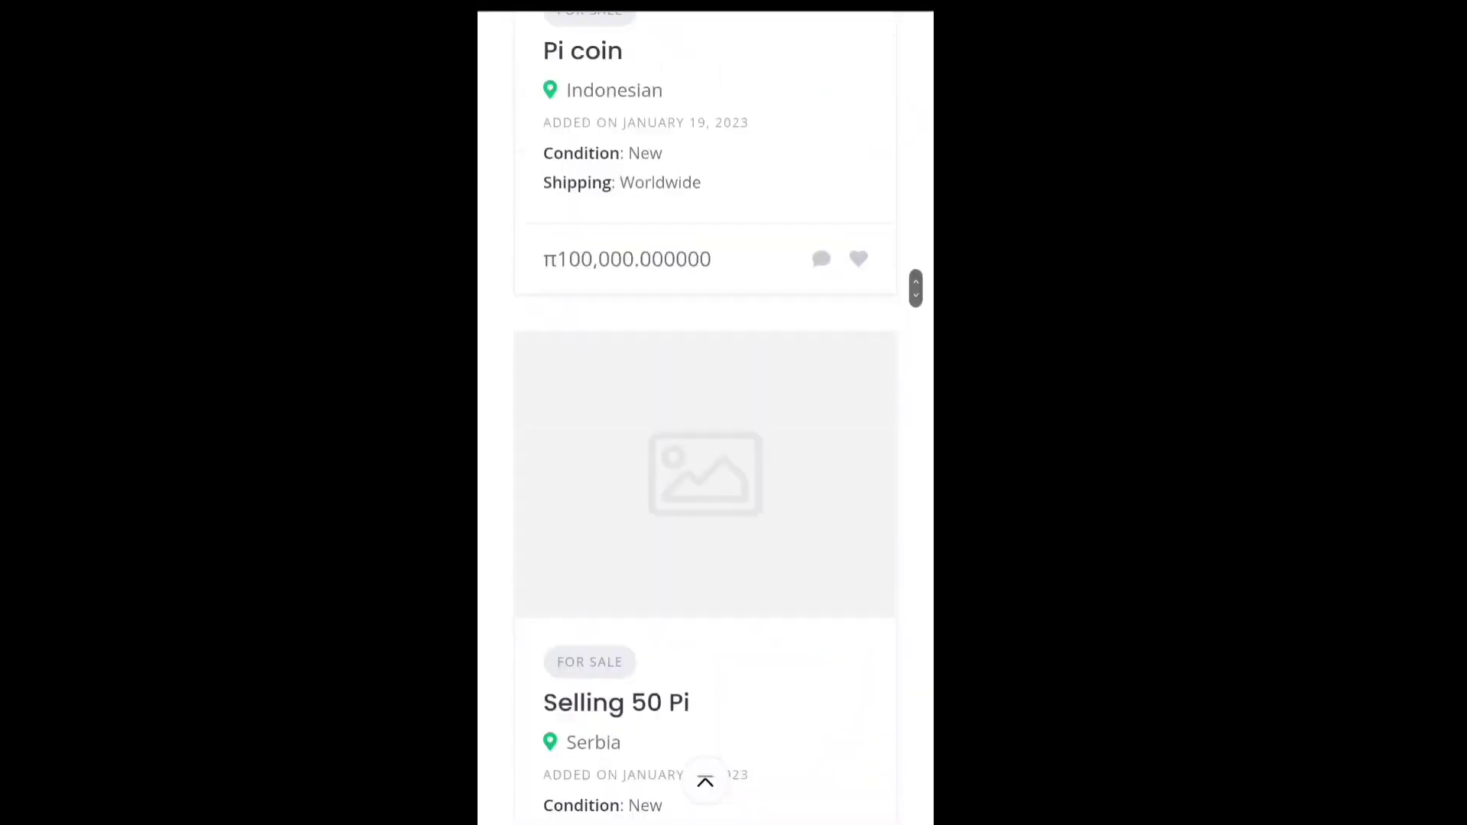